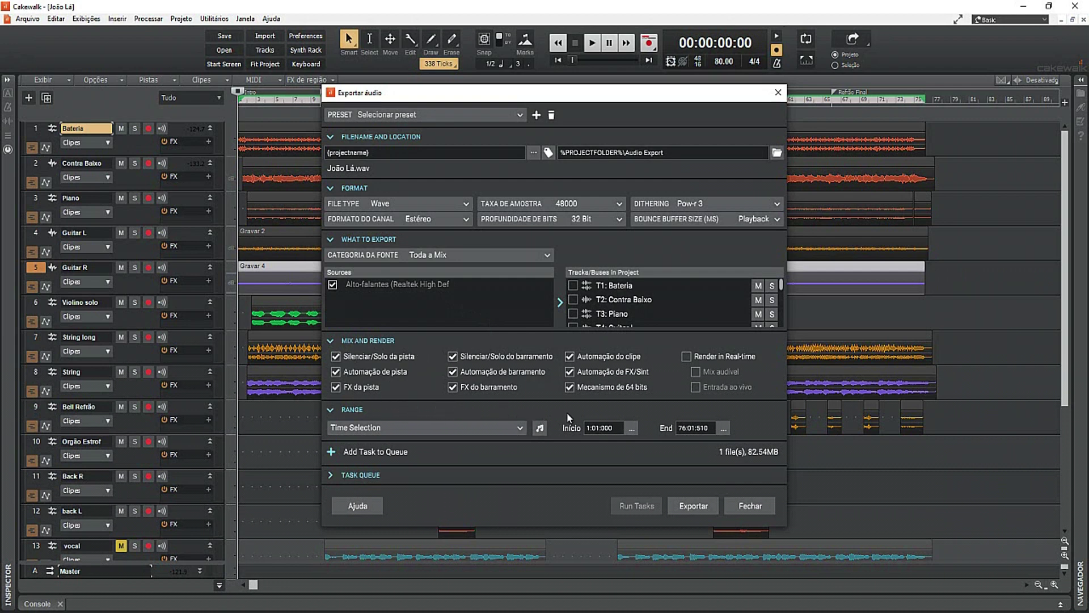
Examine the audio export settings: available file types, channel formats and the task queue
left_click(468, 206)
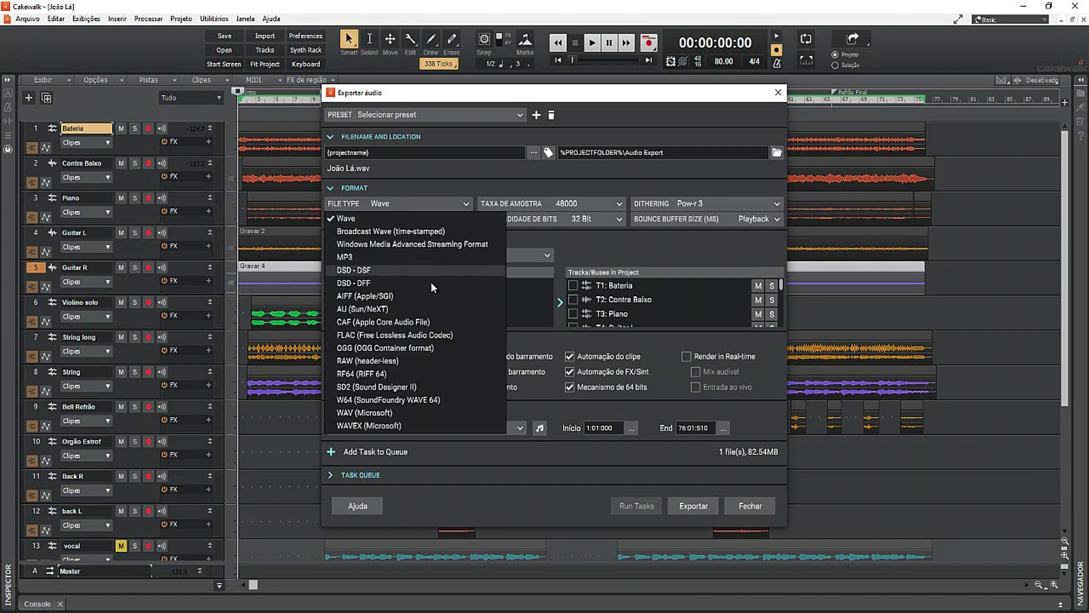
left_click(476, 171)
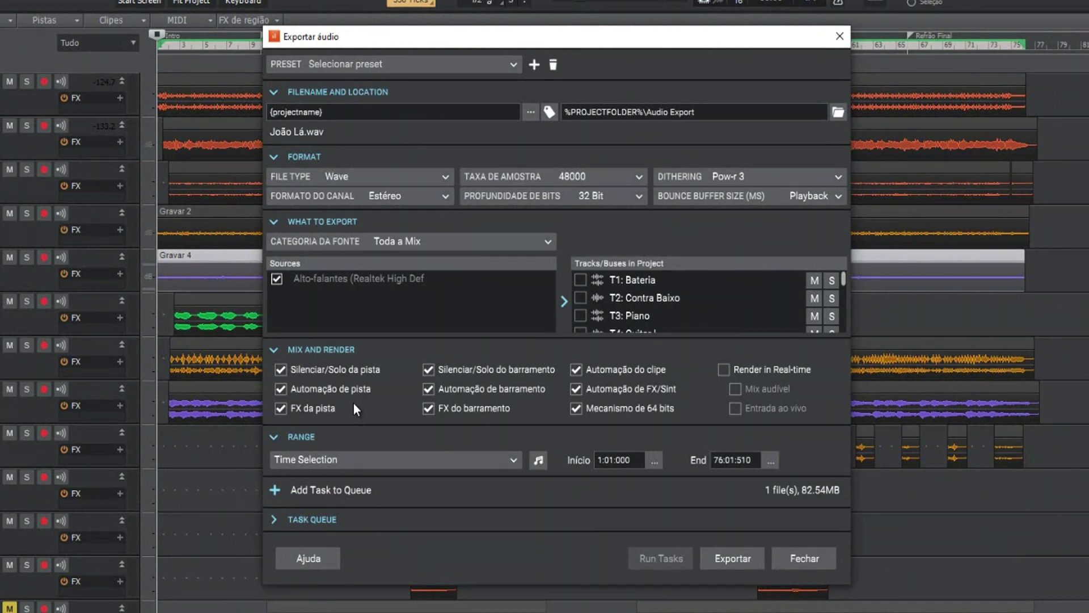
left_click(444, 196)
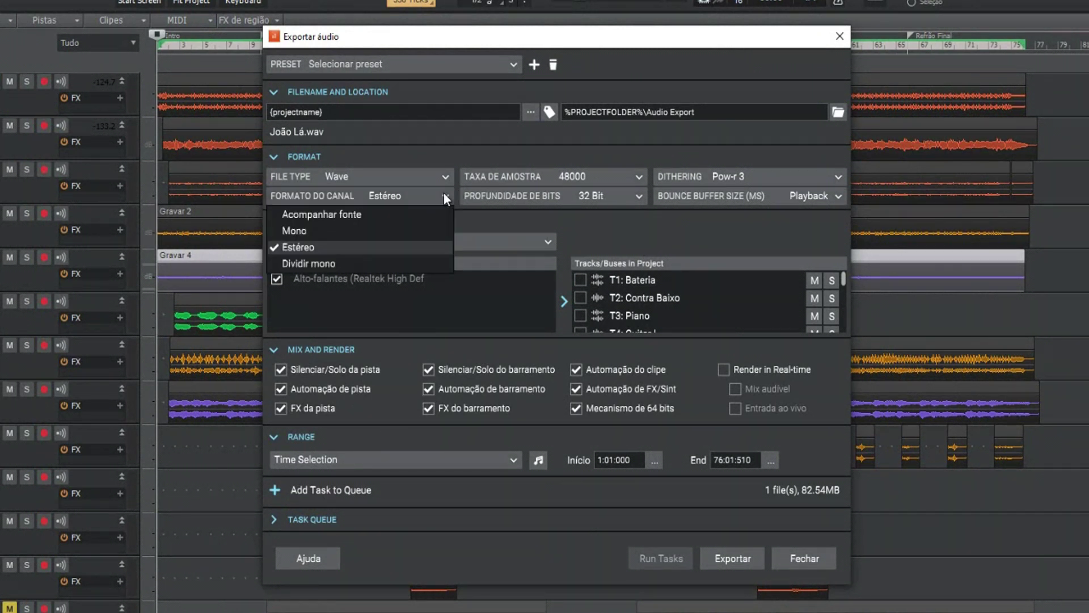
left_click(594, 137)
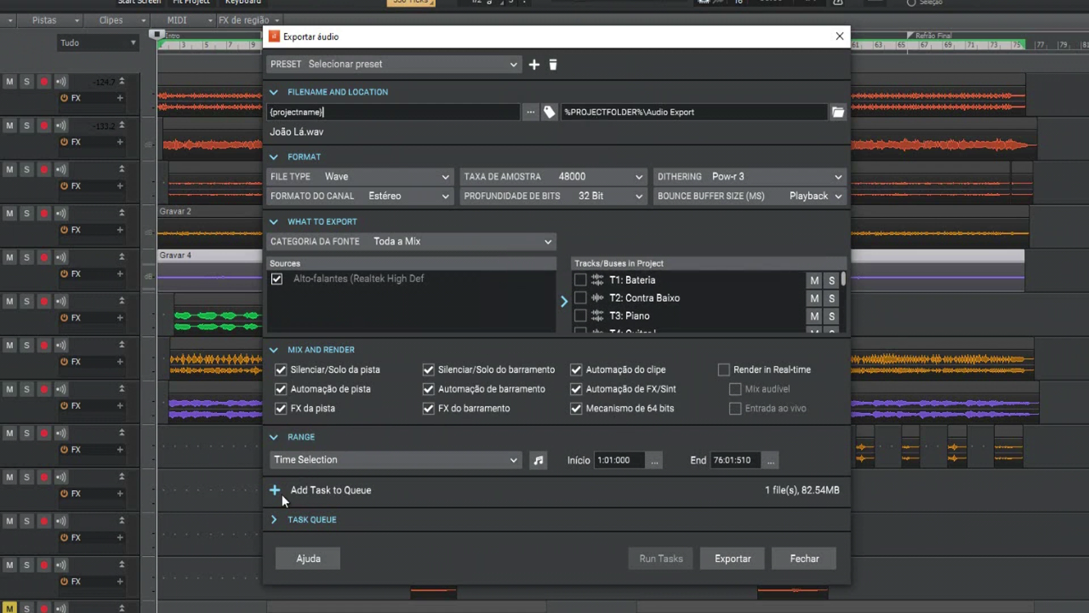
left_click(274, 519)
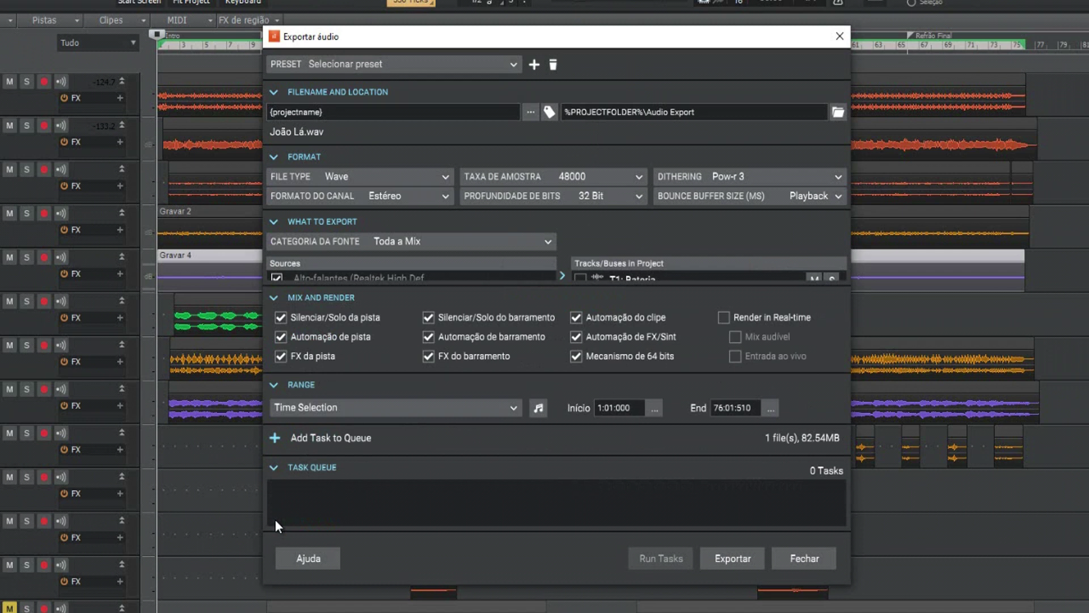
left_click(272, 468)
left_click(274, 465)
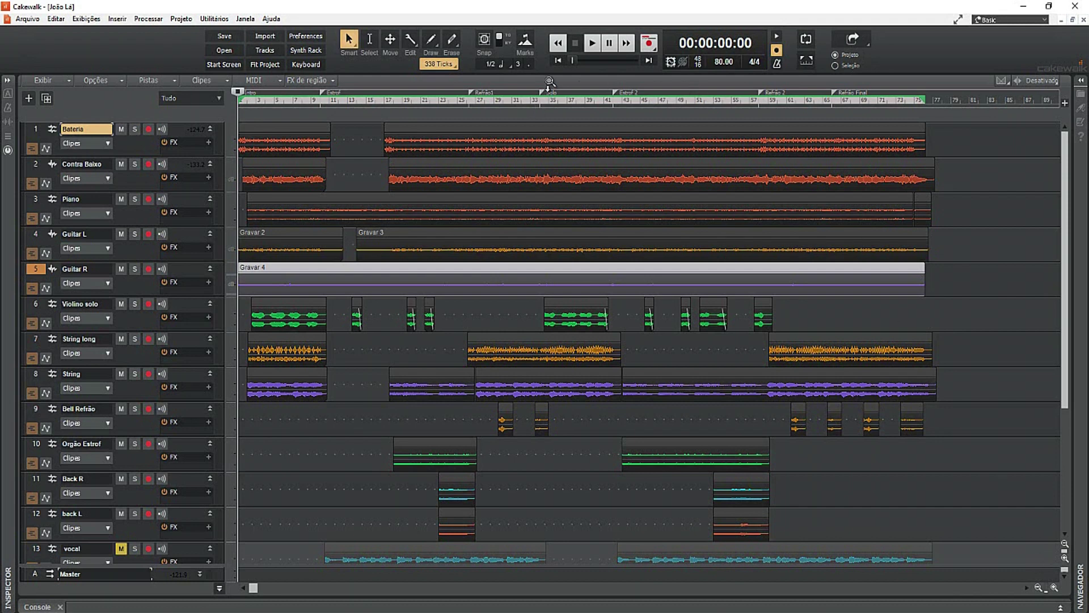
Enable AudioSnap on the longer Bateria clip and enlarge the track to inspect its transient markers
key("a")
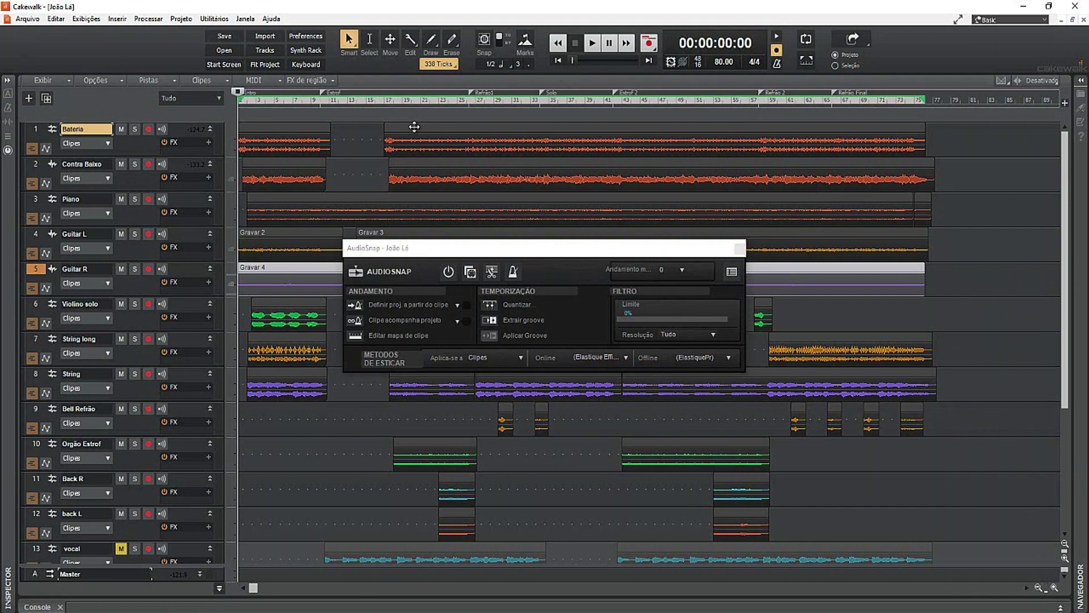
left_click(414, 127)
left_click(448, 271)
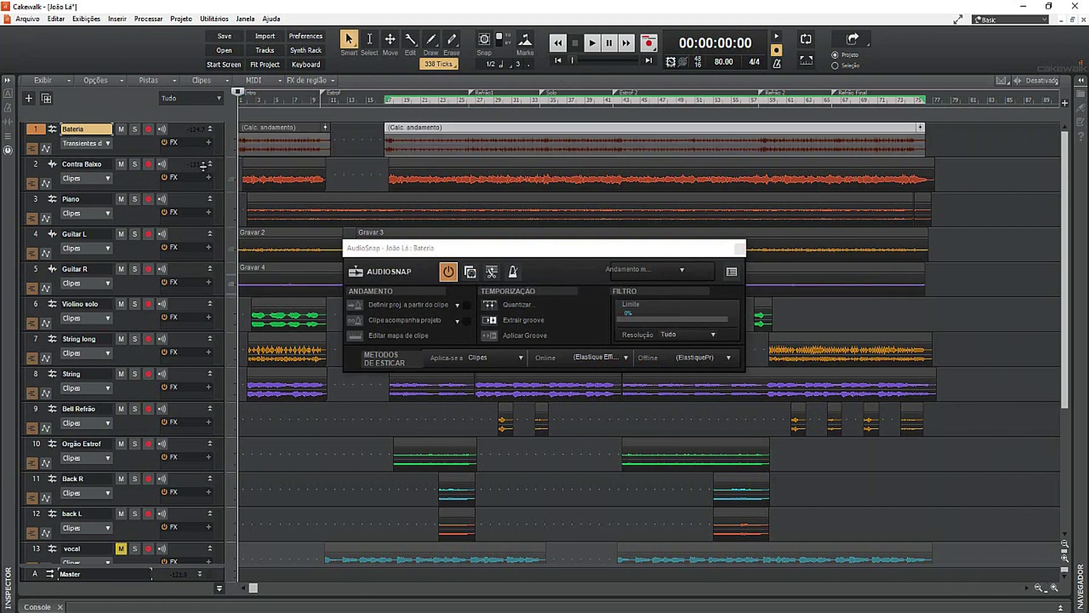
left_click_drag(203, 161, 203, 230)
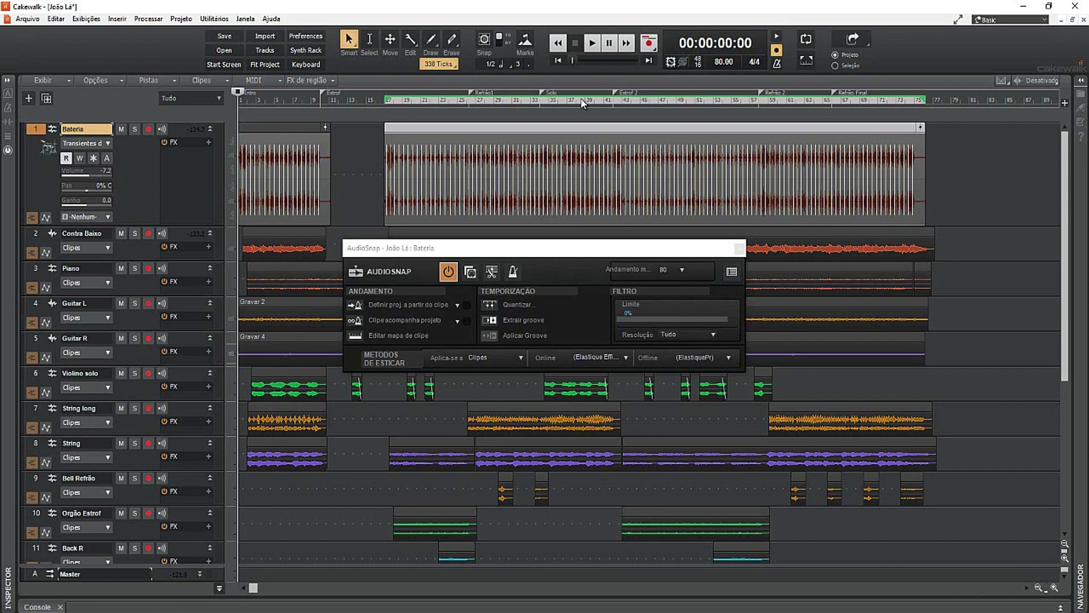
left_click_drag(582, 91, 588, 214)
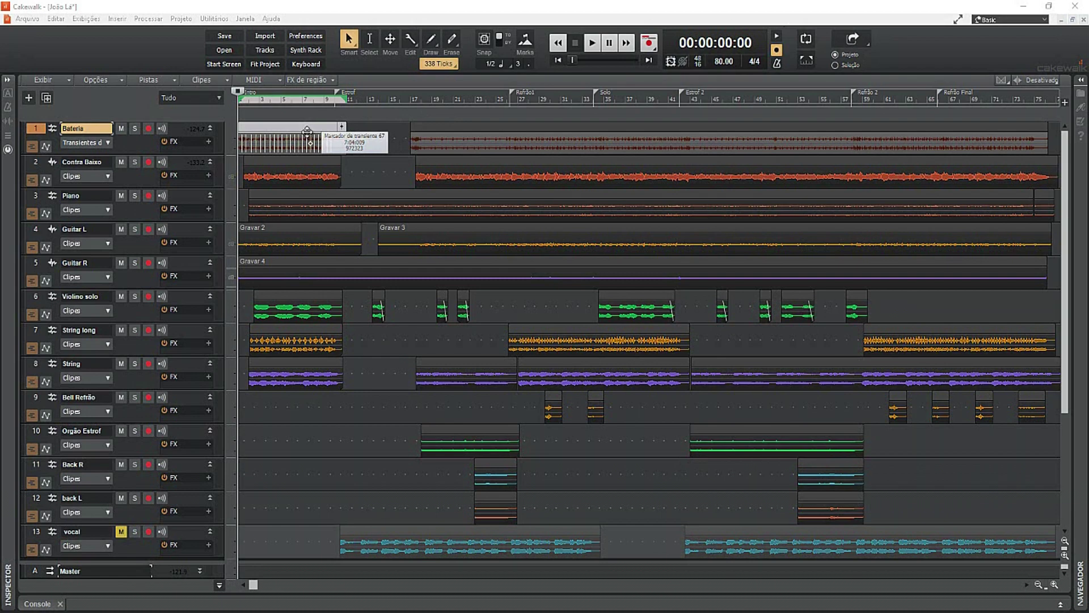
Open the Bounce to Track(s) settings for the Bateria track and examine the channel format choices
left_click(175, 80)
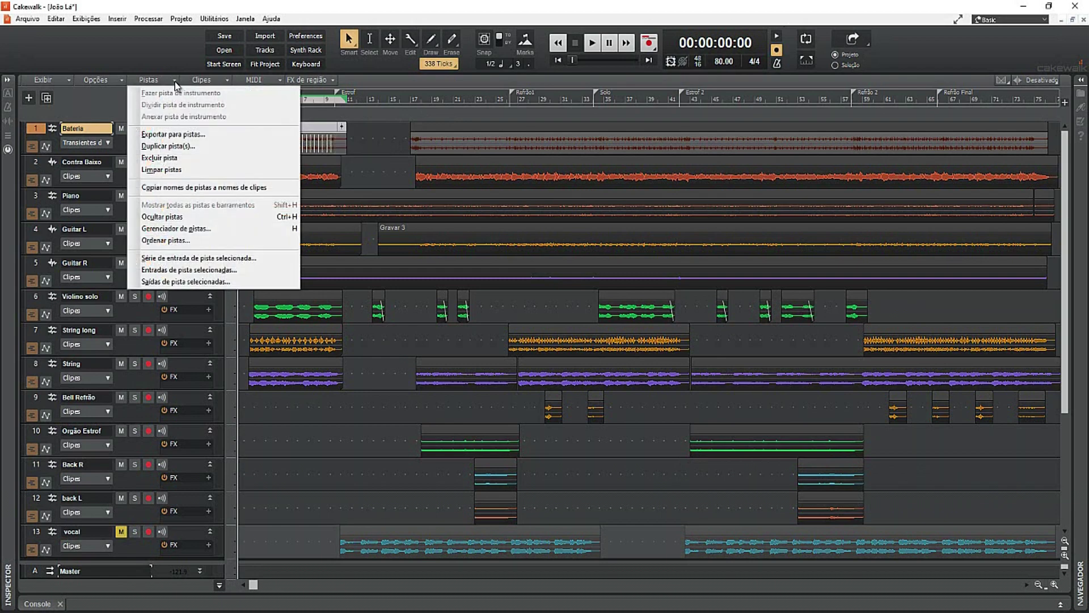
left_click(191, 136)
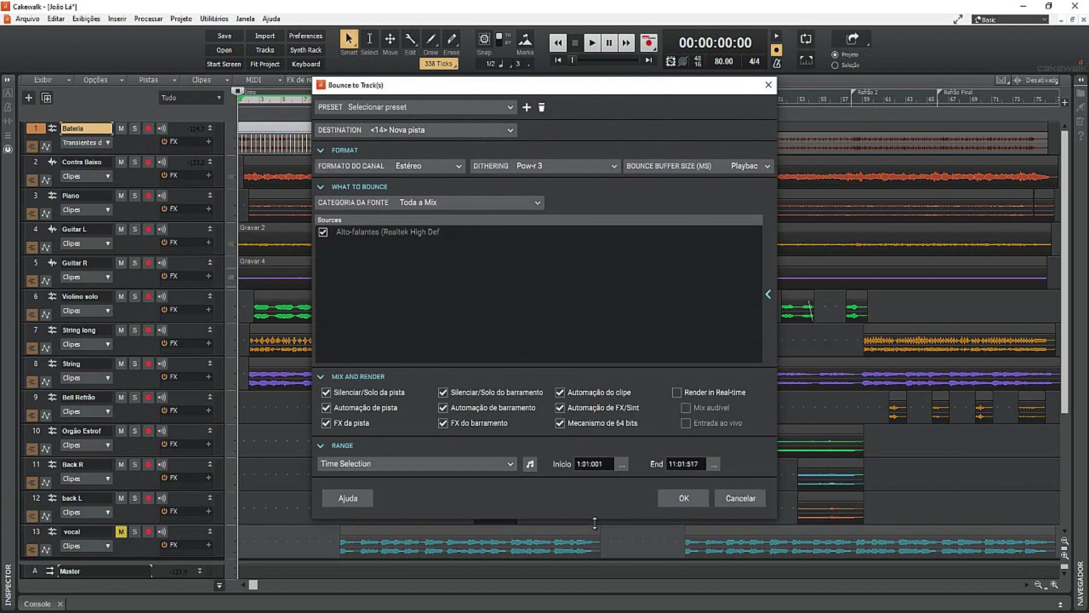
left_click(458, 165)
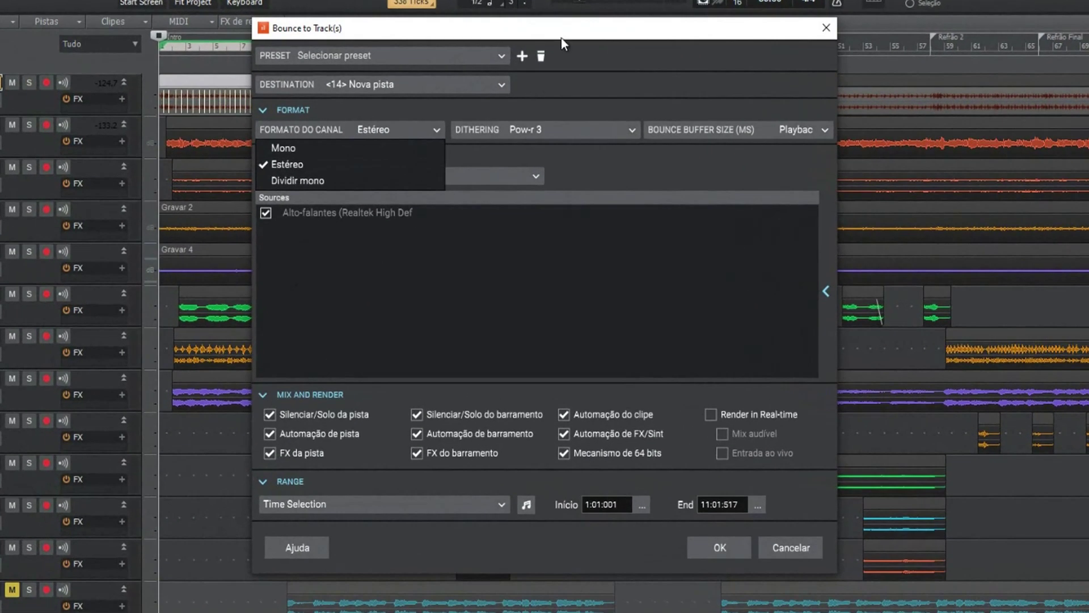
left_click(563, 38)
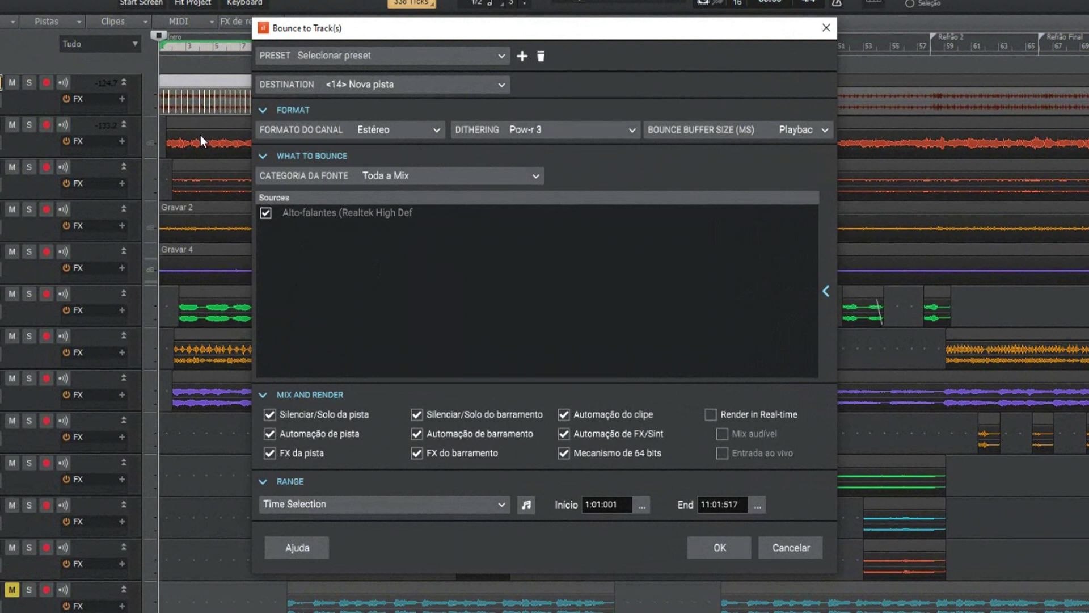
Try the Dividir mono channel format for the bounce, check the destination track choices and cancel the bounce
left_click(434, 132)
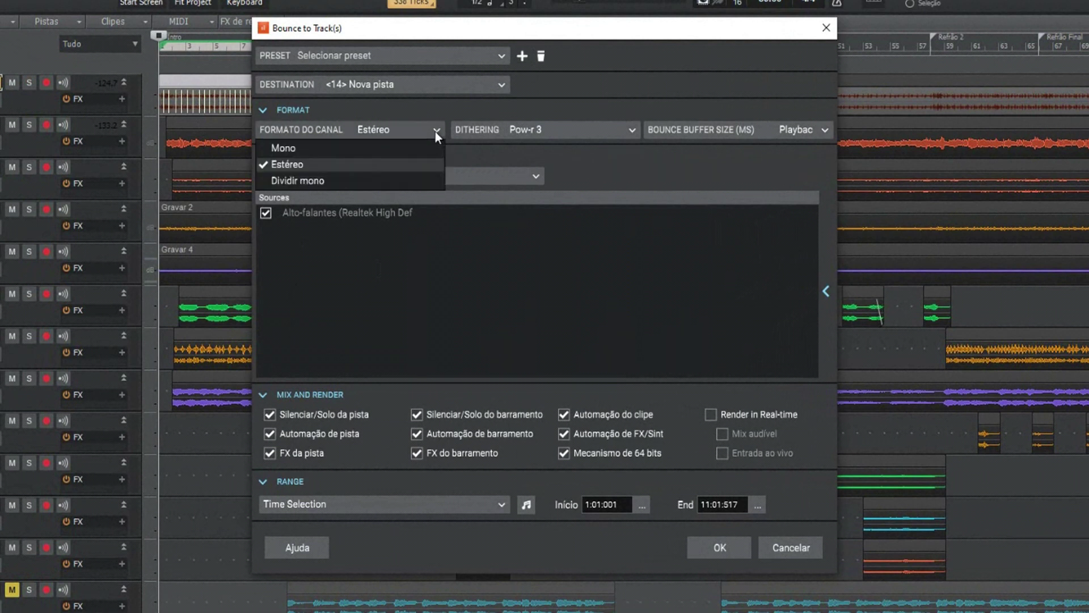
left_click(333, 181)
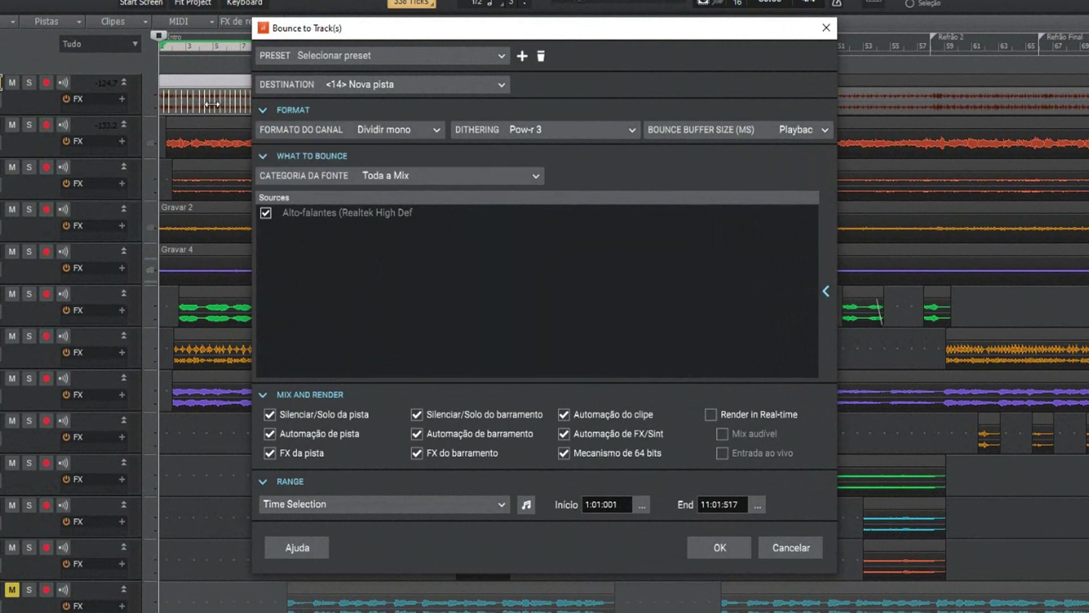
left_click(391, 85)
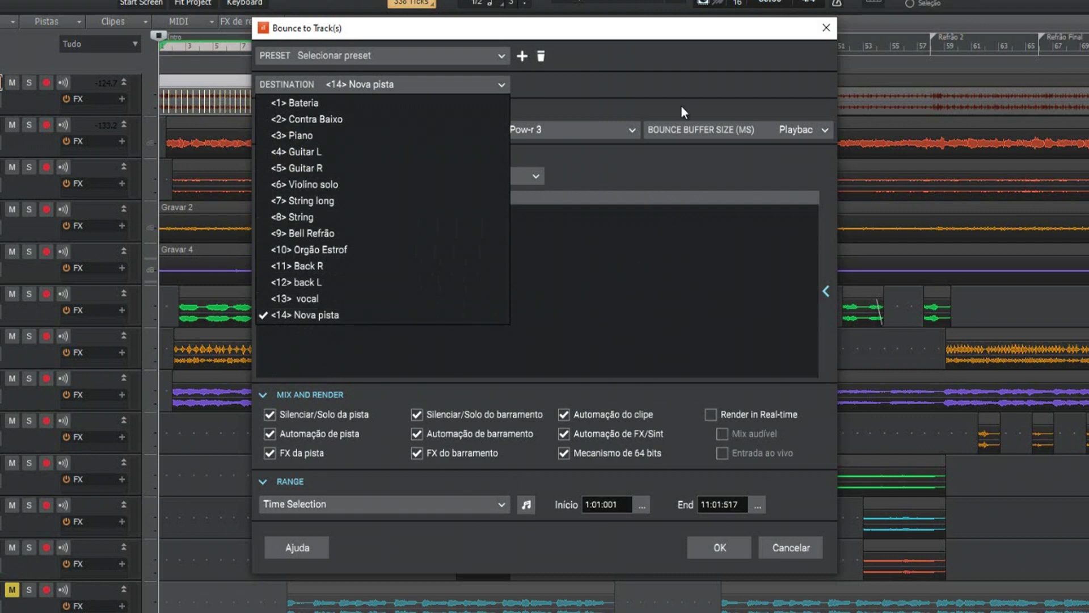
left_click(670, 24)
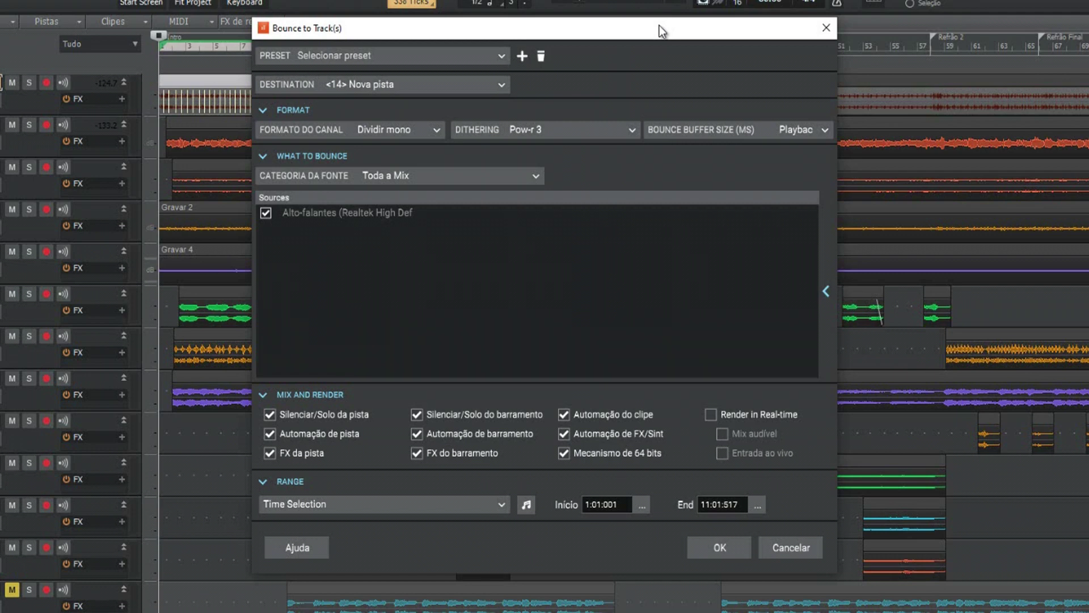
key("Escape")
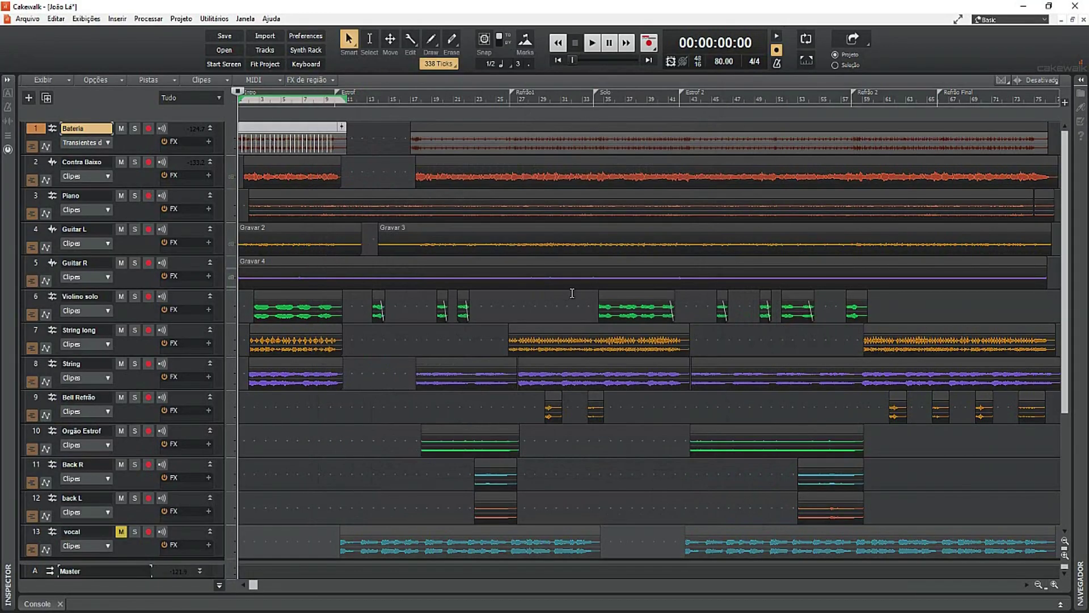
Expand the media browser and examine the content locations it offers besides Audio Library
left_click(1084, 95)
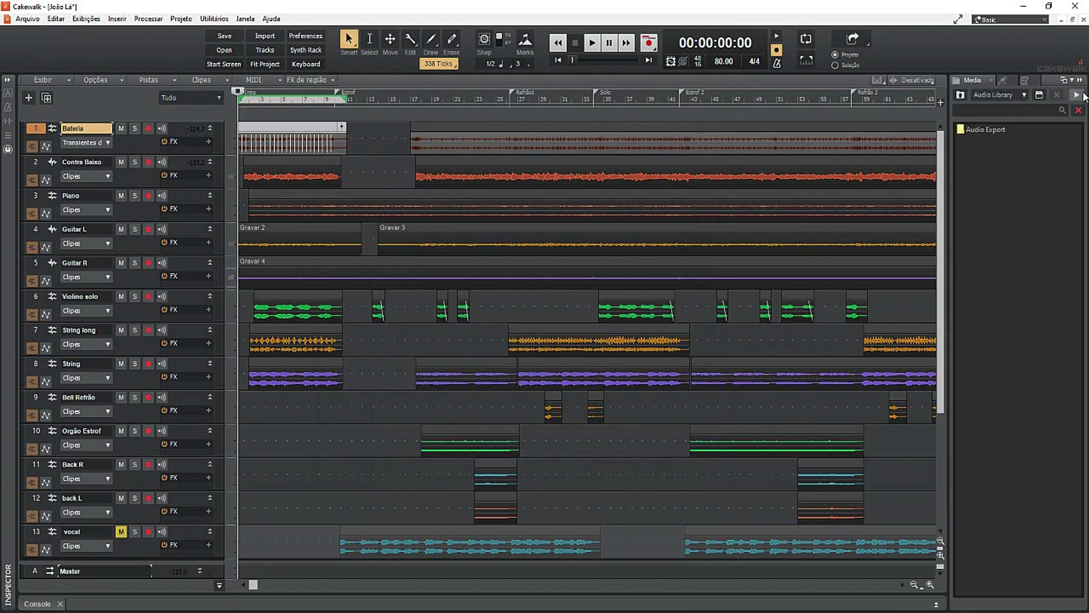
left_click(1023, 95)
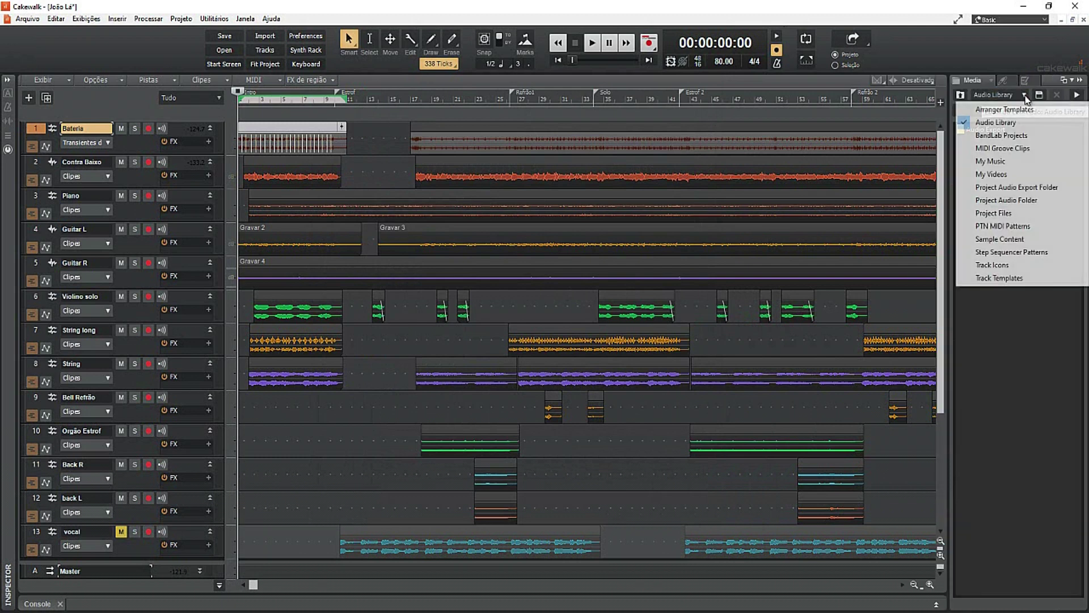
left_click(1013, 365)
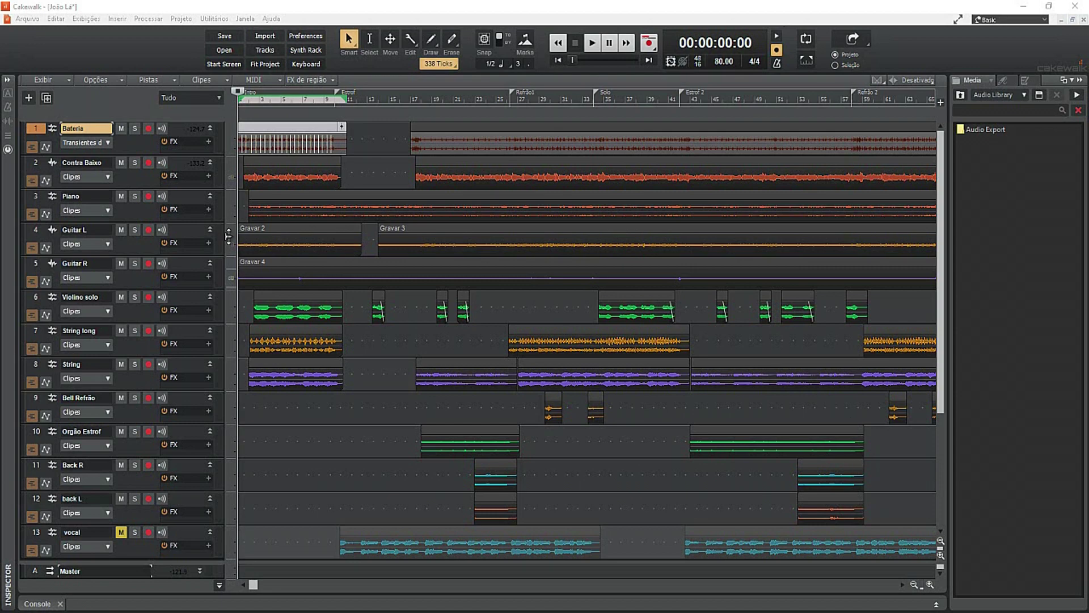
Enlarge the Contra Baixo track and examine its output routing and track colour options
left_click_drag(216, 190, 207, 372)
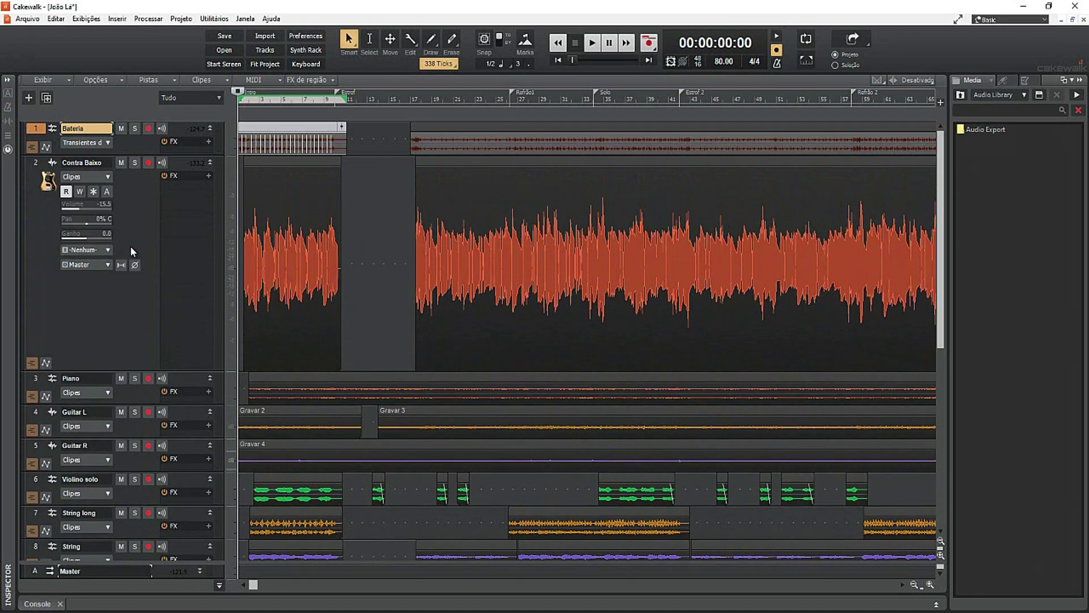
left_click(107, 264)
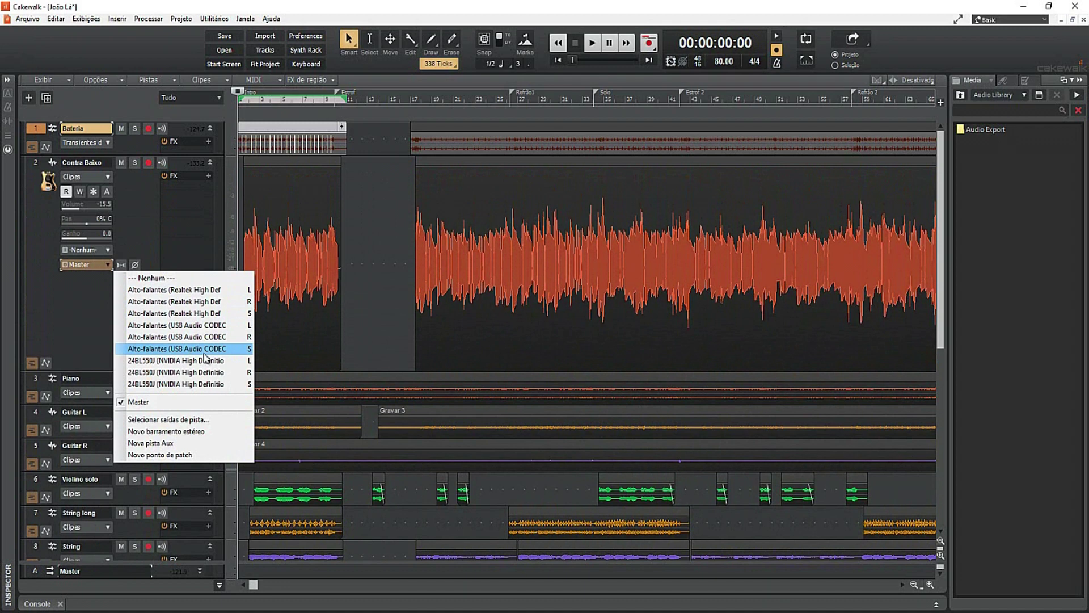
left_click(24, 323)
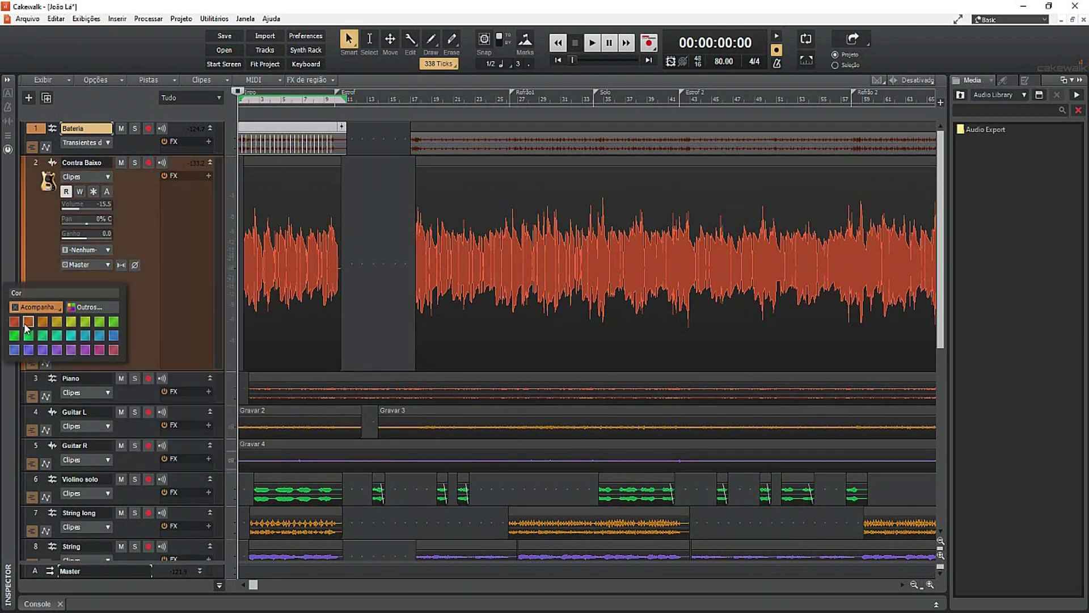
left_click(28, 322)
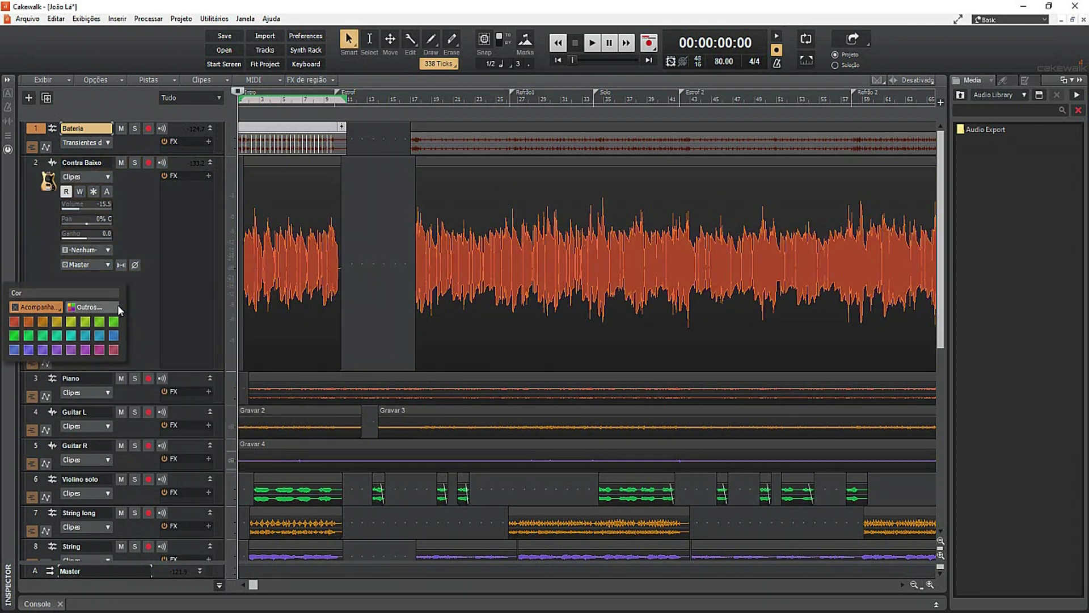
Collapse the media browser and check for available Cakewalk updates
left_click(1080, 80)
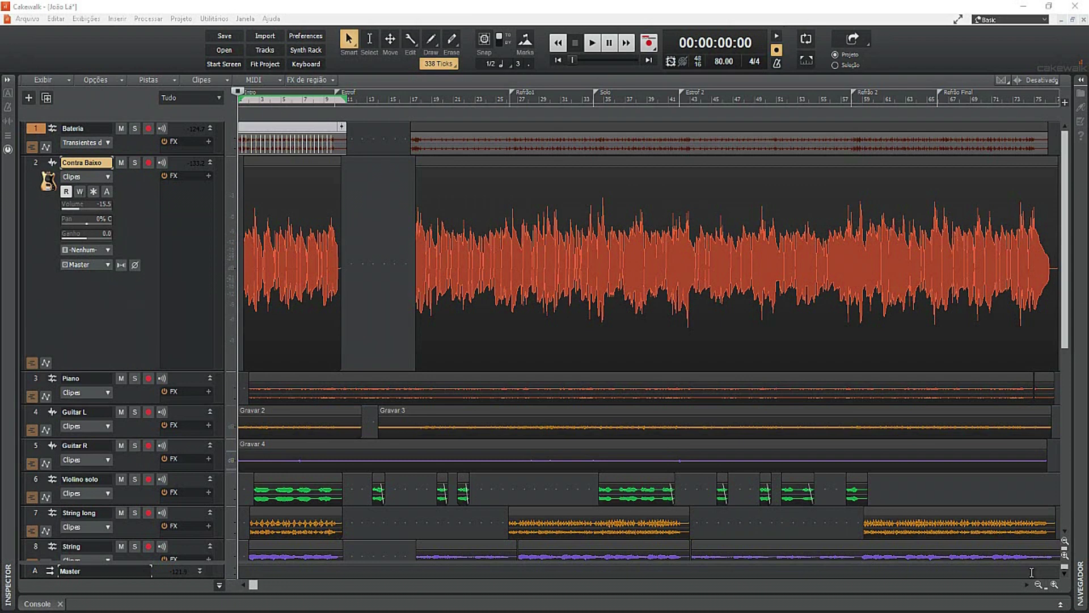
left_click(271, 19)
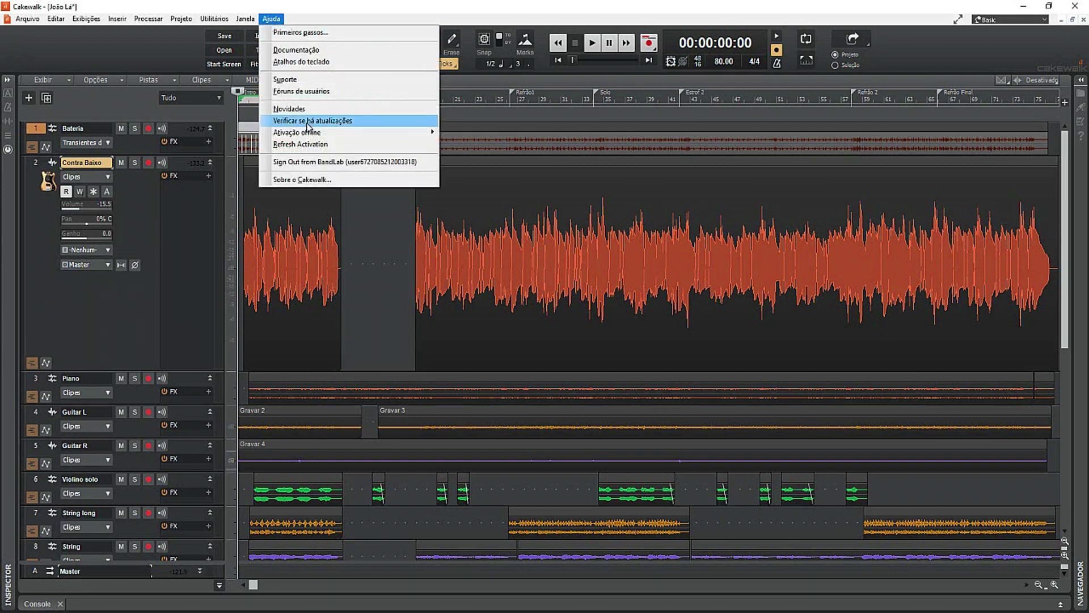
left_click(352, 121)
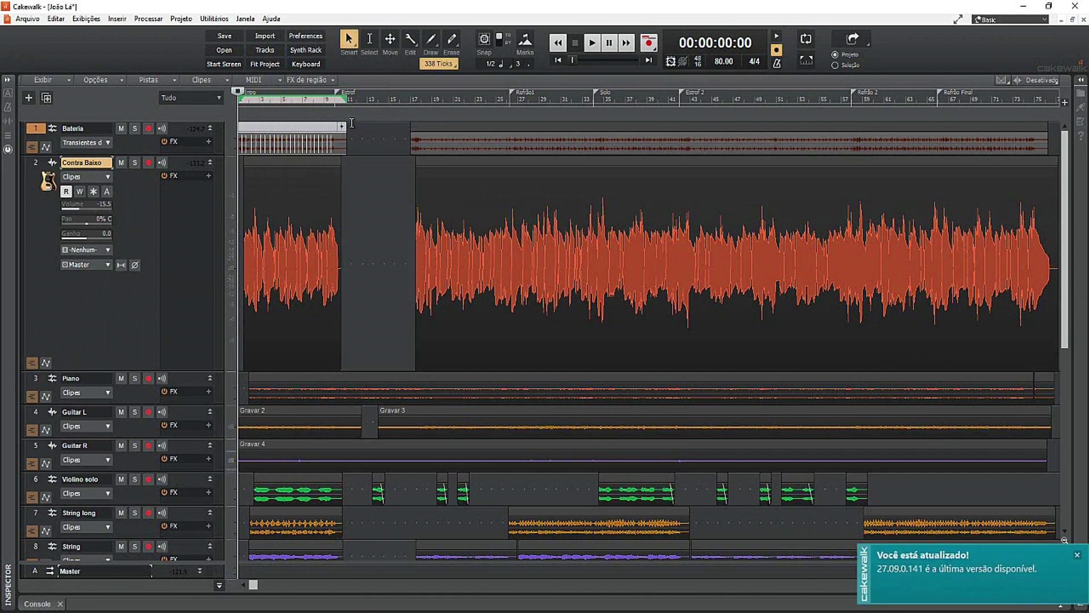